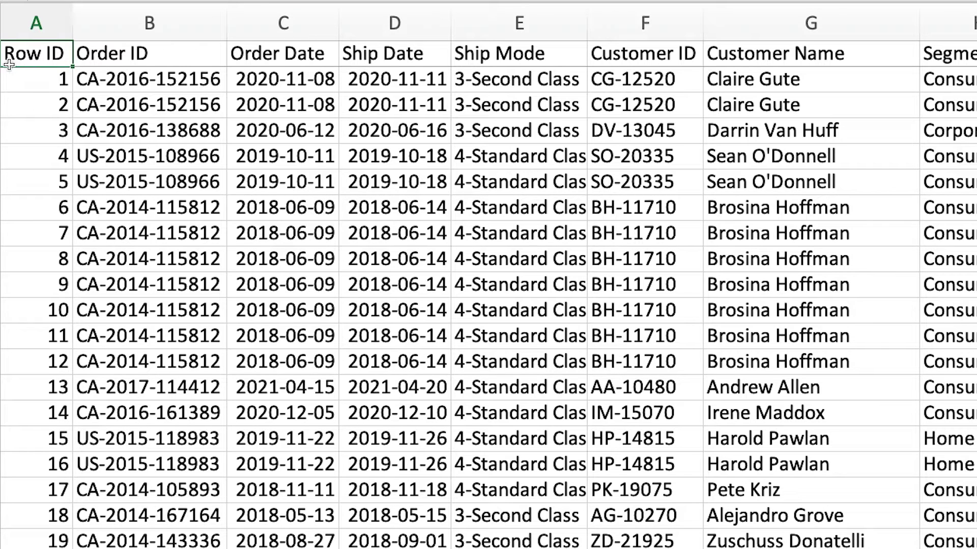
Step: Select the header row's cells, then highlight each whole record row in turn through the sixth record
key(ctrl+shift+Right)
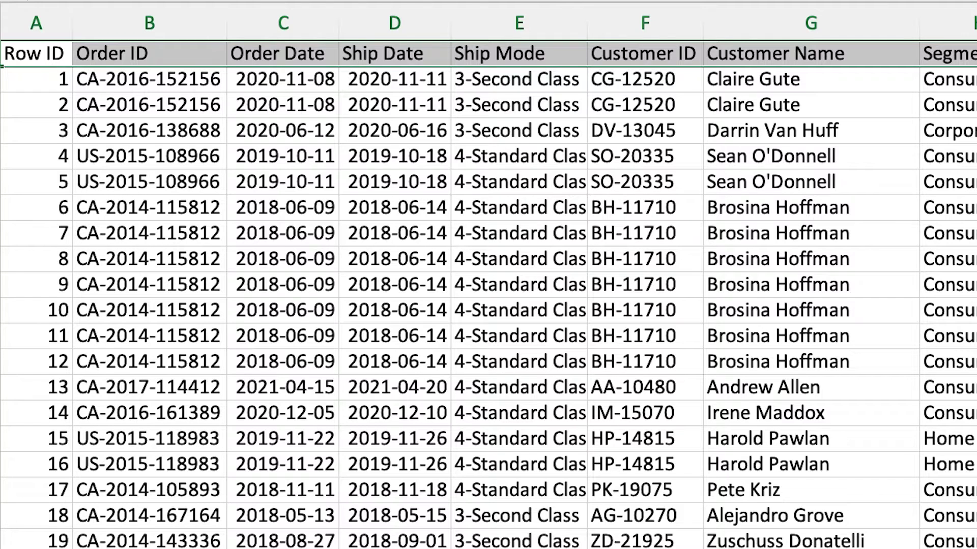
key(Down)
key(shift+space)
key(Down)
key(shift+space)
key(Down)
key(shift+space)
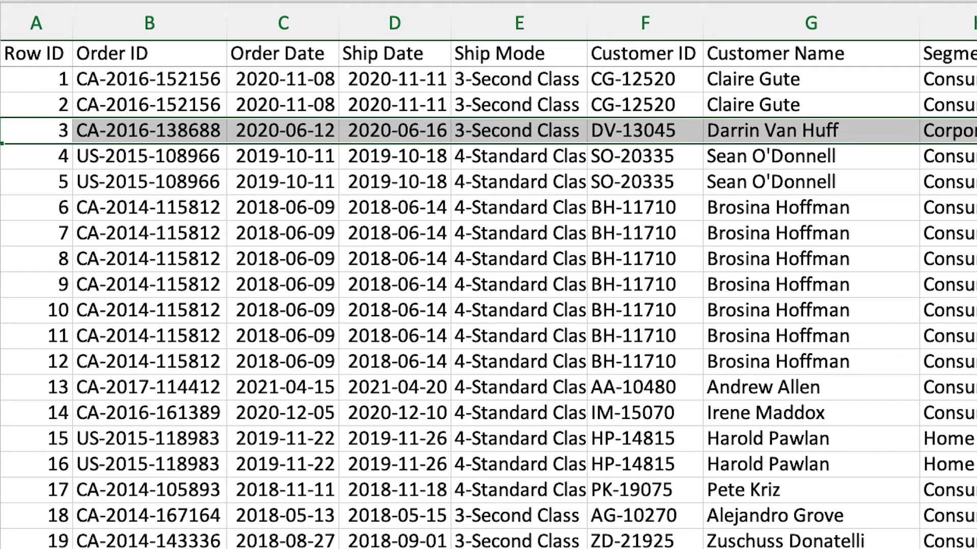
key(Down)
key(shift+space)
key(Down)
key(shift+space)
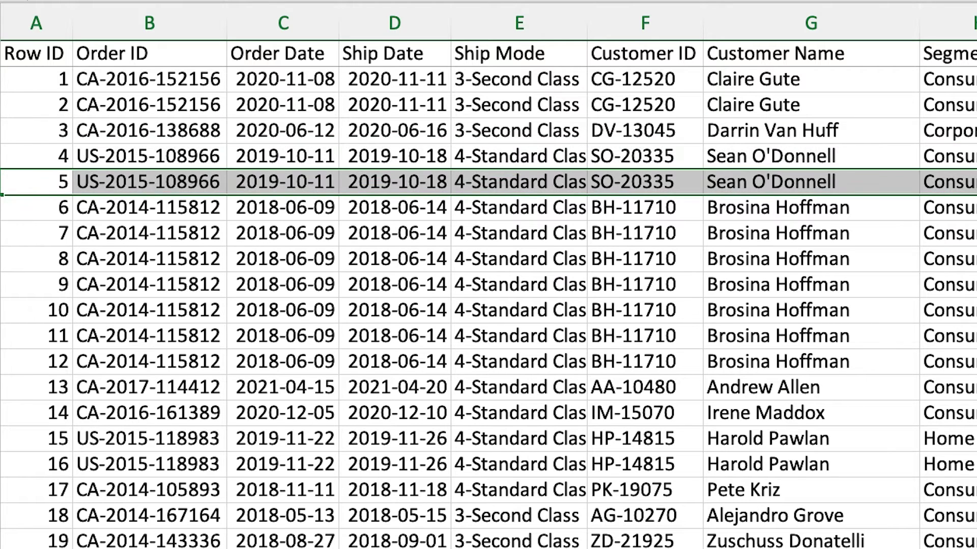
key(Down)
key(shift+space)
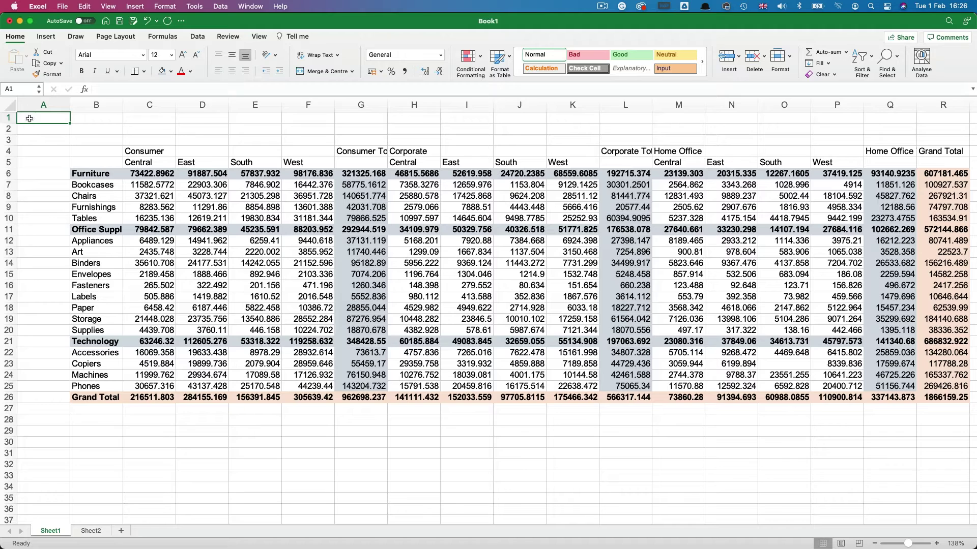
Step: Highlight the pivot summary's two header rows, the blank first row, and the region labels under each customer segment
drag(9, 151, 8, 163)
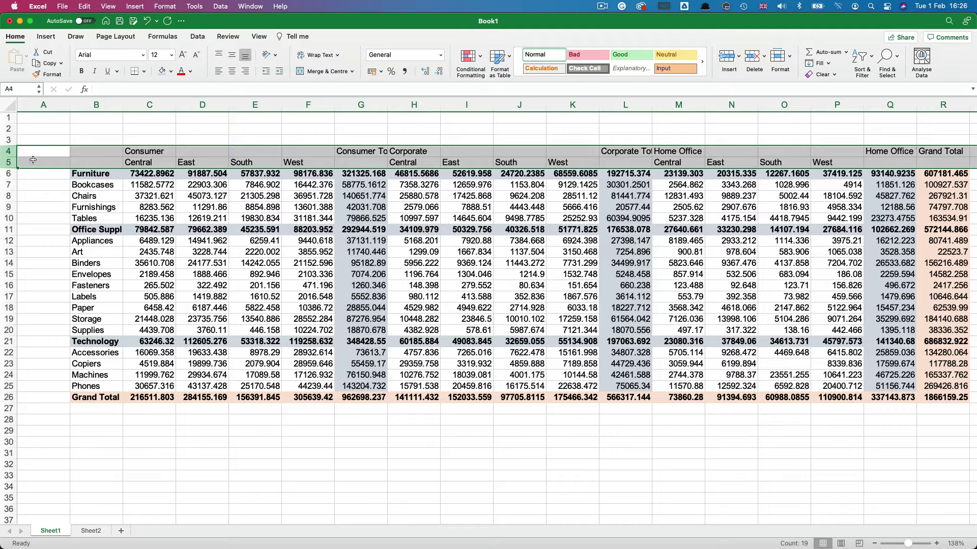
click(14, 118)
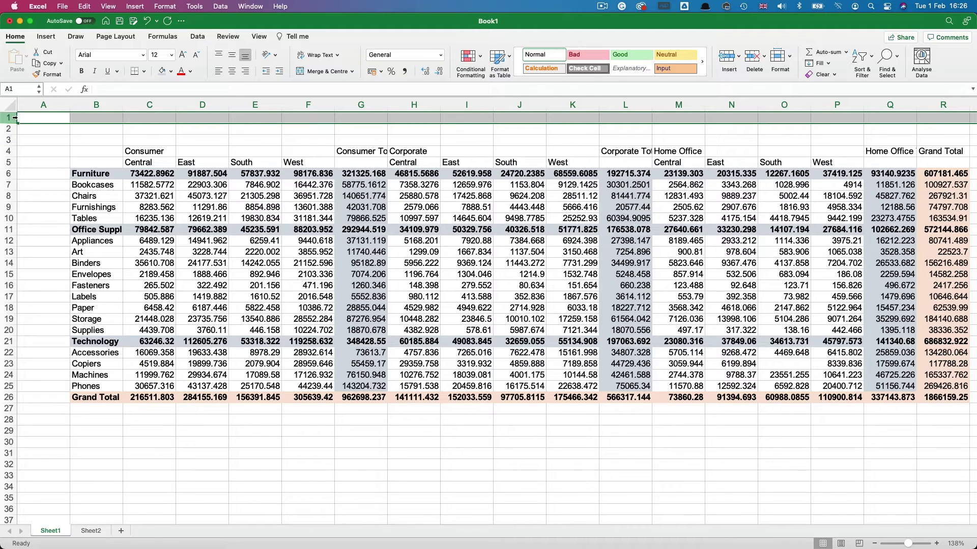
drag(147, 163, 275, 162)
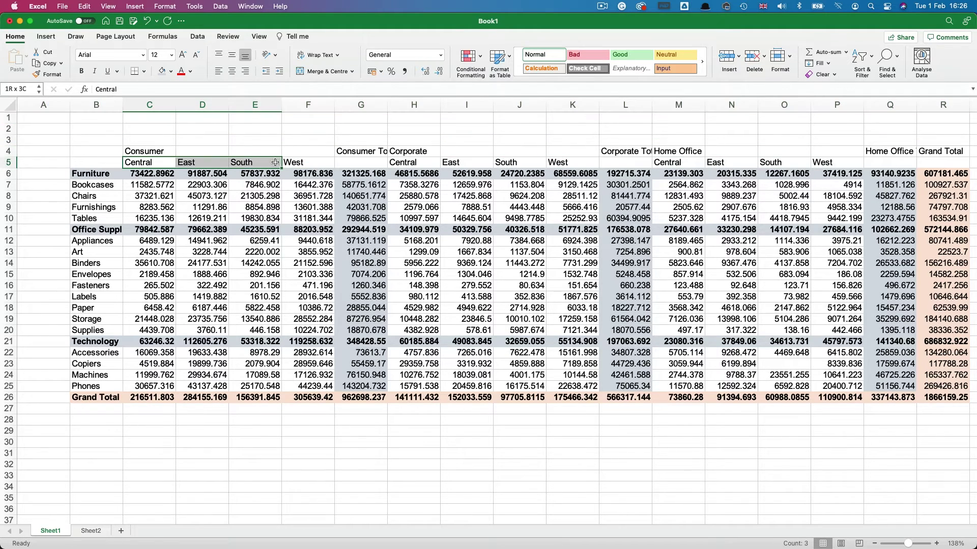
drag(412, 163, 557, 159)
drag(662, 162, 824, 162)
click(35, 118)
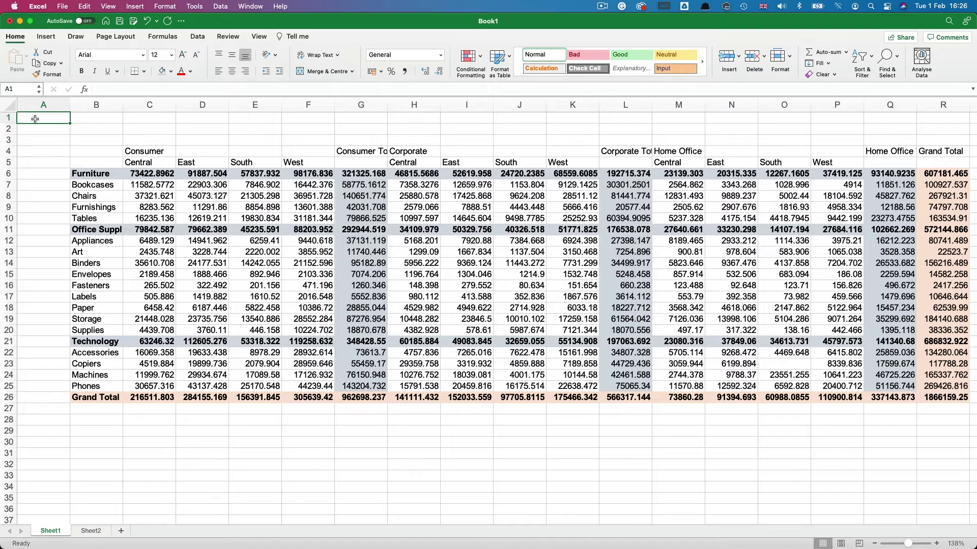
Step: Bold the entire header row on Sheet2
click(97, 531)
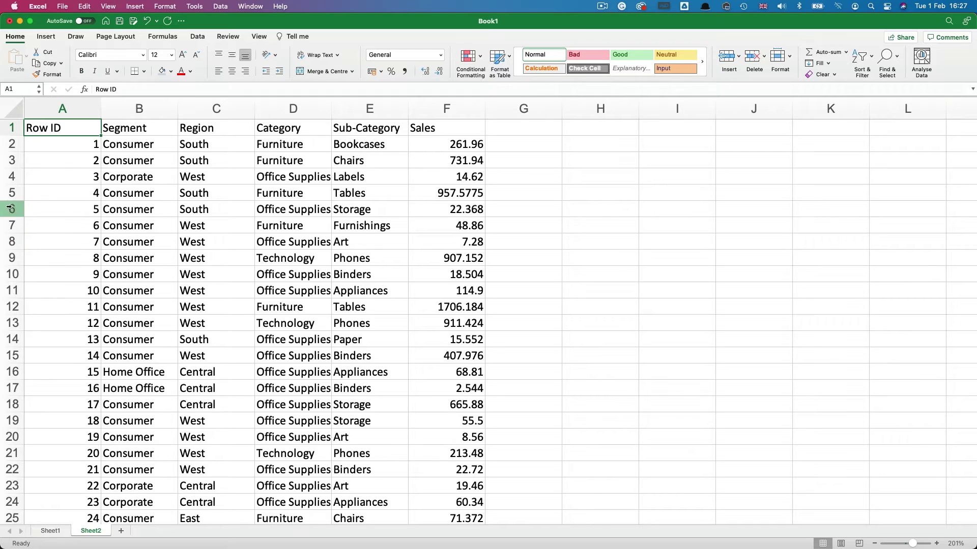
click(15, 128)
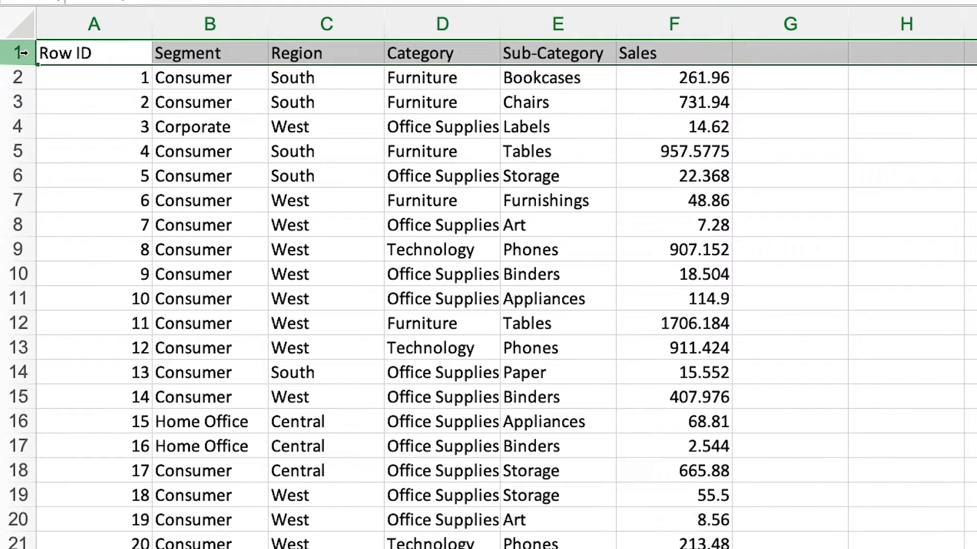
key(super+b)
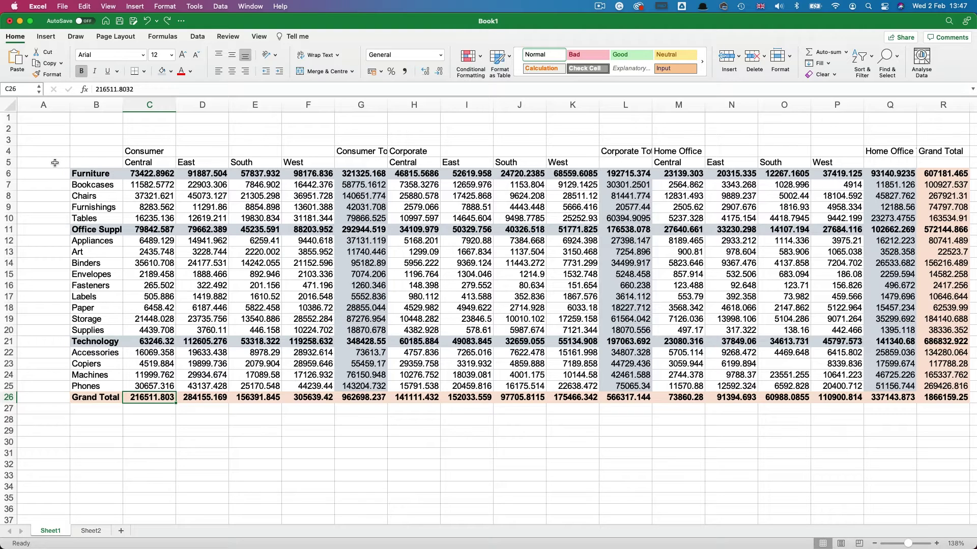
Step: Highlight the Furniture, Office Supplies, Technology and Grand Total rows together on Sheet1, then the Central column from row 6 to 26
click(10, 174)
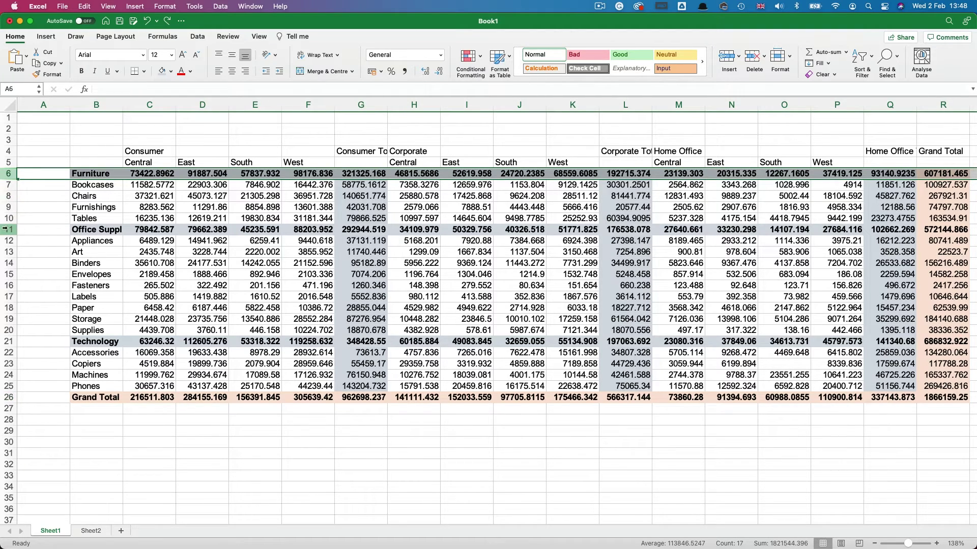
super+click(9, 230)
super+click(9, 342)
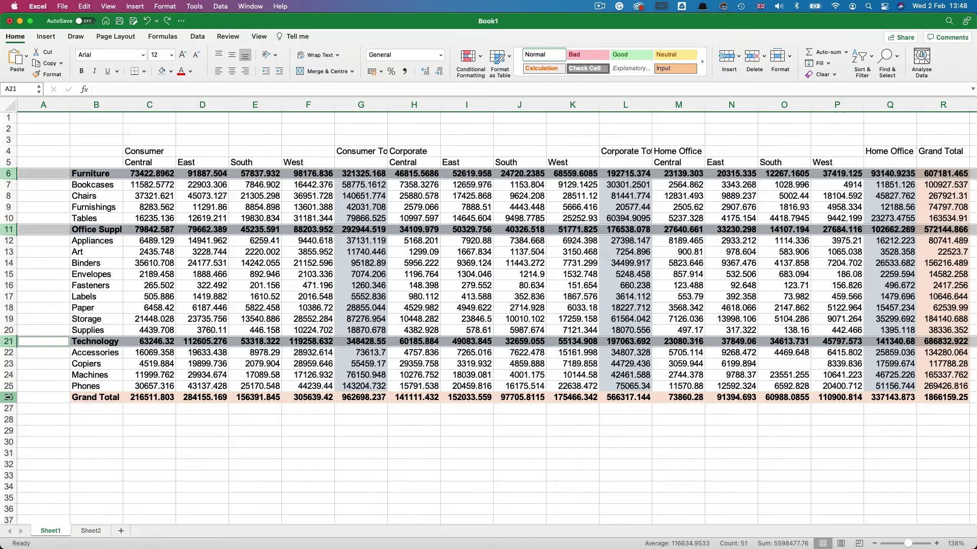
super+click(9, 397)
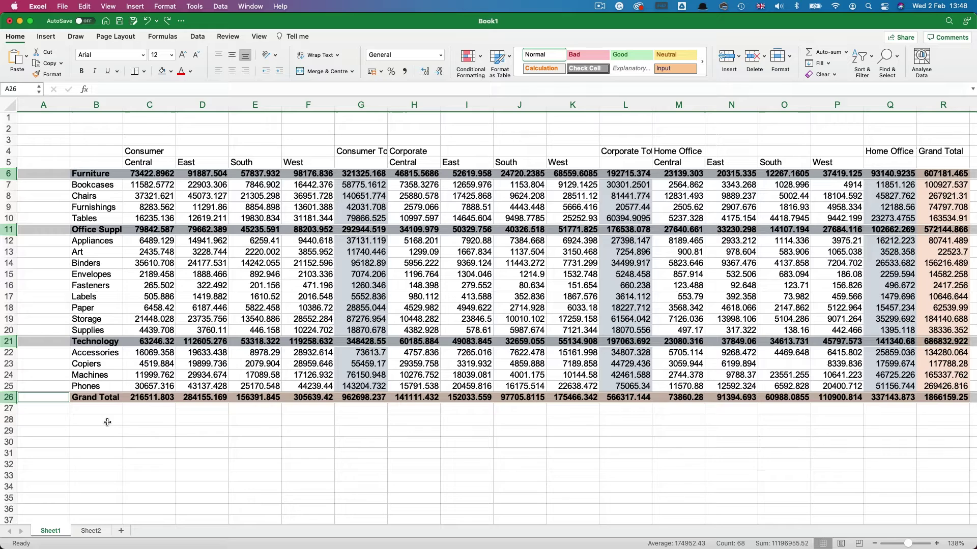
drag(160, 175, 164, 397)
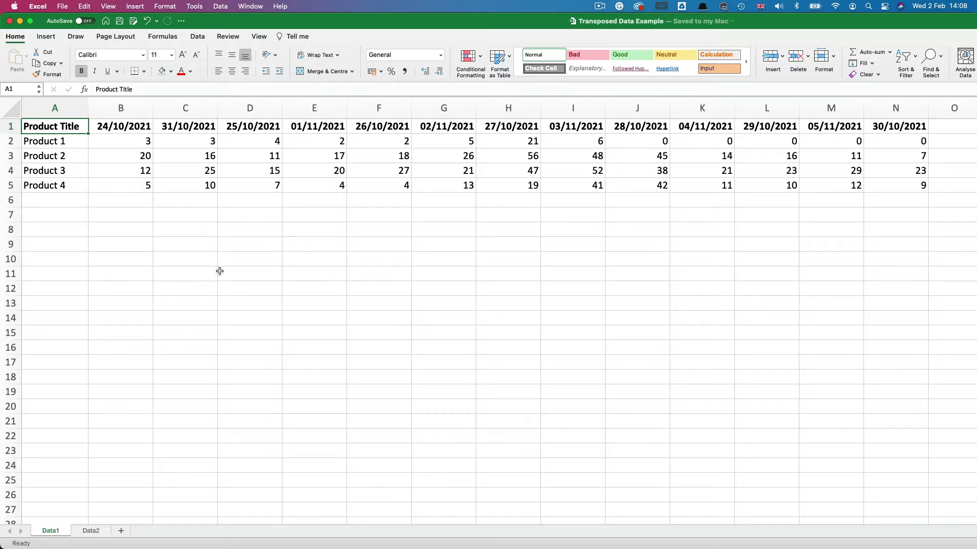
Step: Highlight the date columns B, C and D on the Data1 sheet one after another
click(113, 107)
click(188, 110)
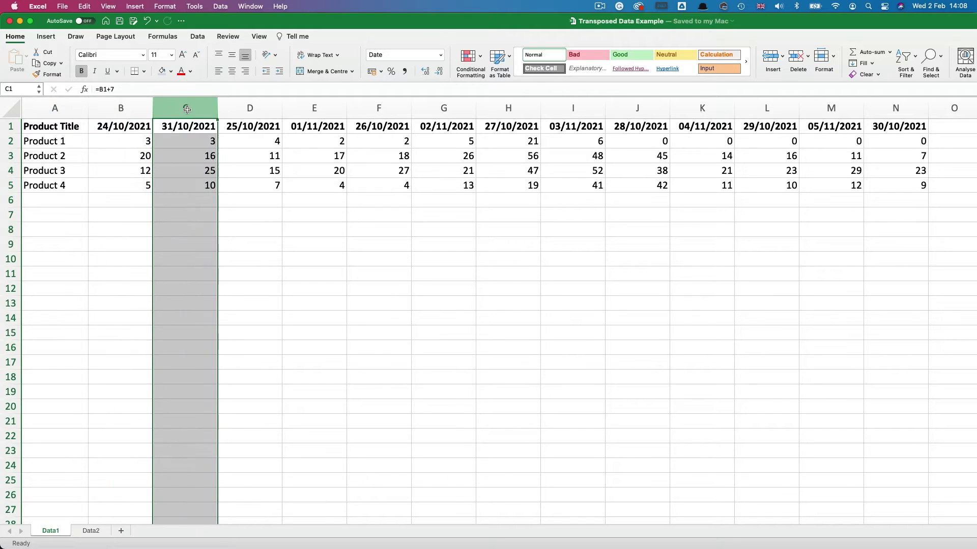
click(249, 110)
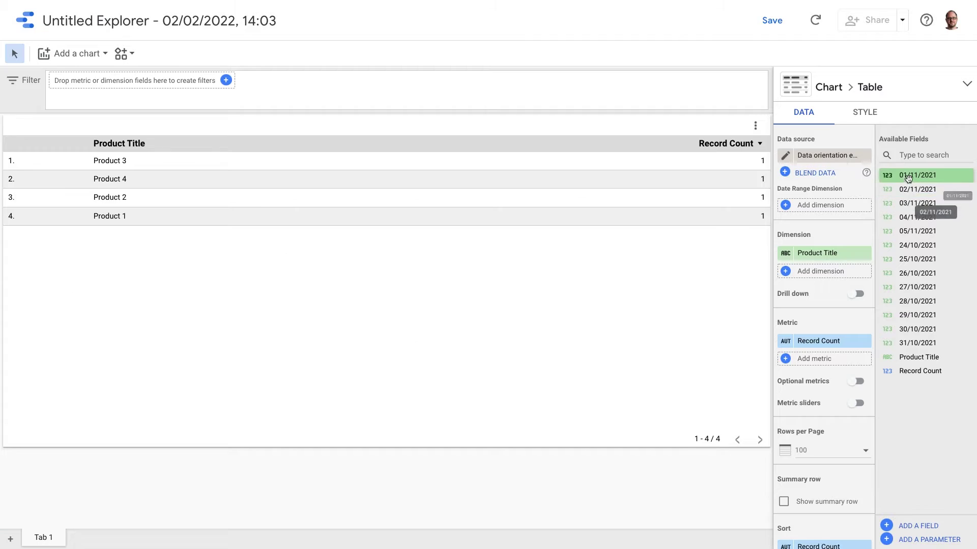
Step: Switch to the Data Studio explorer and add the 01/11/2021 field to the Product Title table
drag(918, 175, 575, 202)
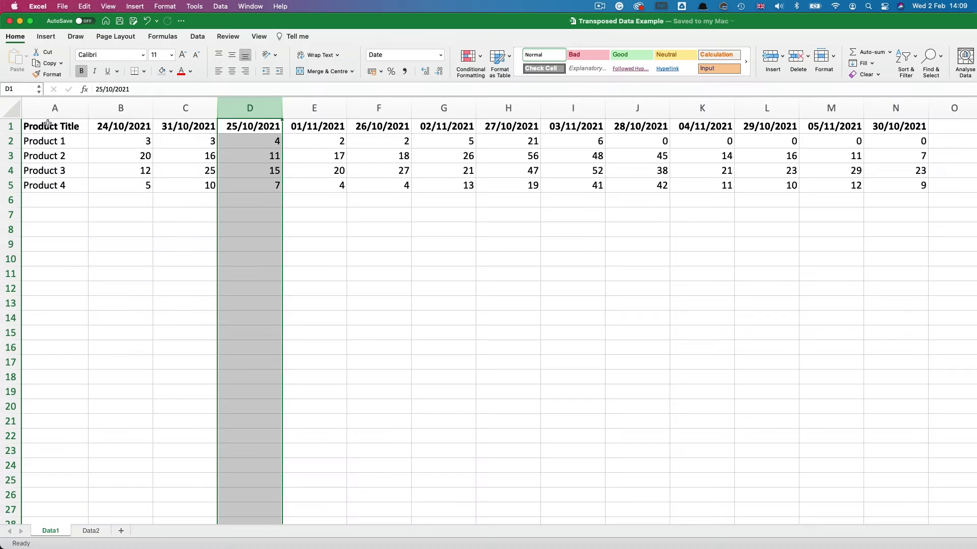
Step: Insert the recommended line chart from the product data in A1:N5 on the Data1 sheet
drag(51, 126, 839, 173)
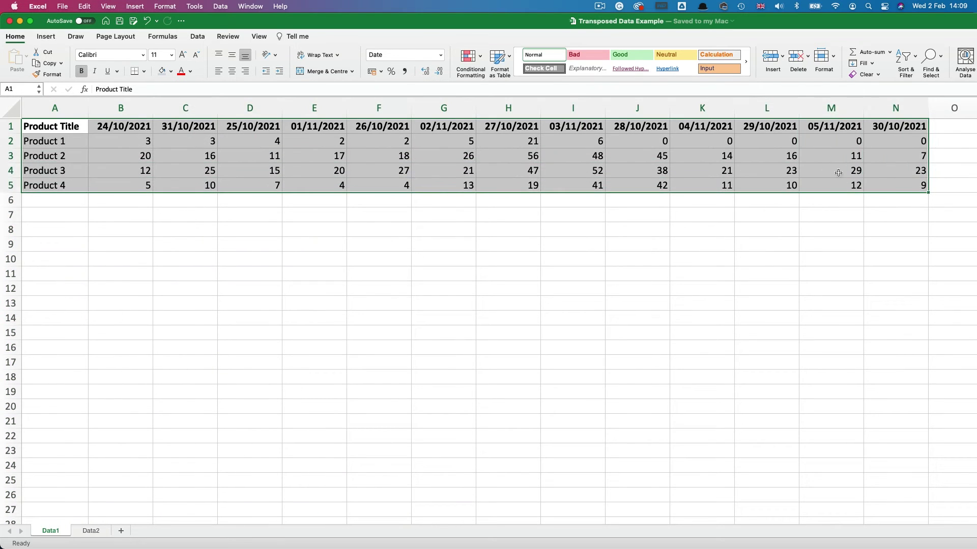
click(45, 36)
click(455, 62)
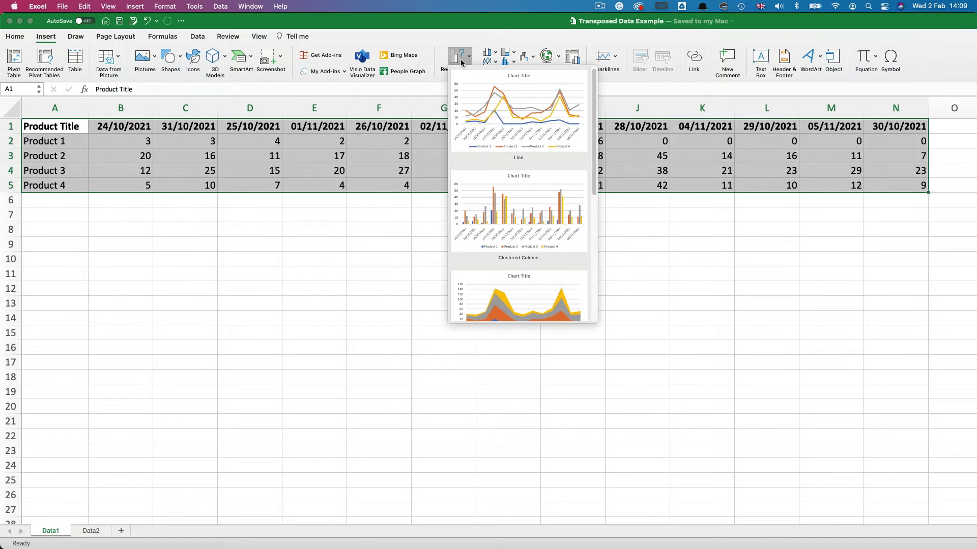
click(478, 108)
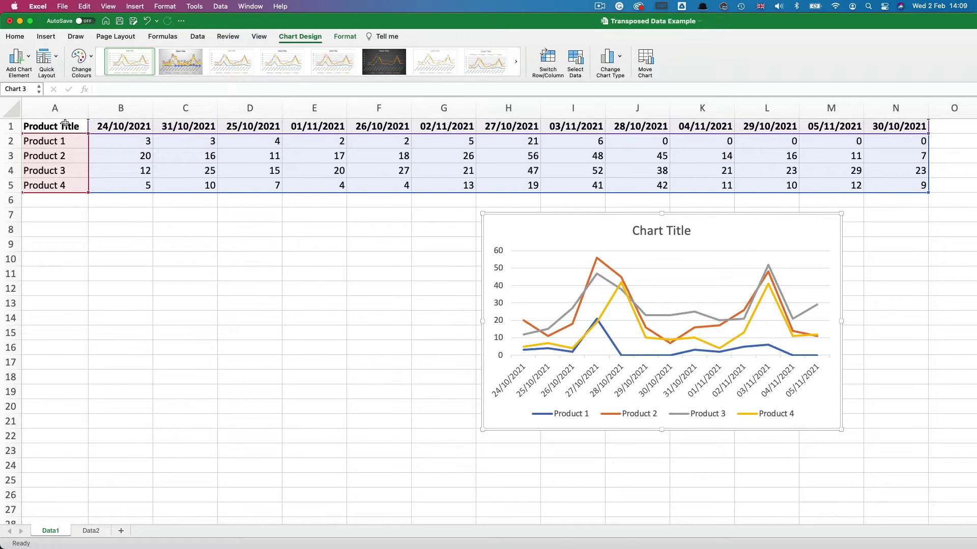
Step: Copy the product table A1:N5 and paste it transposed at A7, with dates as rows and products as columns
drag(65, 123, 111, 127)
drag(756, 181, 880, 182)
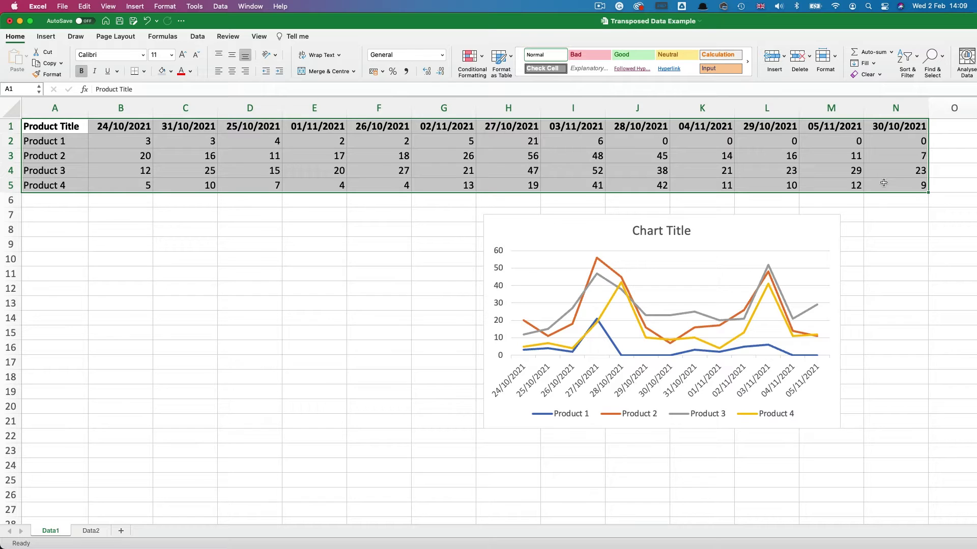
key(super+c)
click(55, 215)
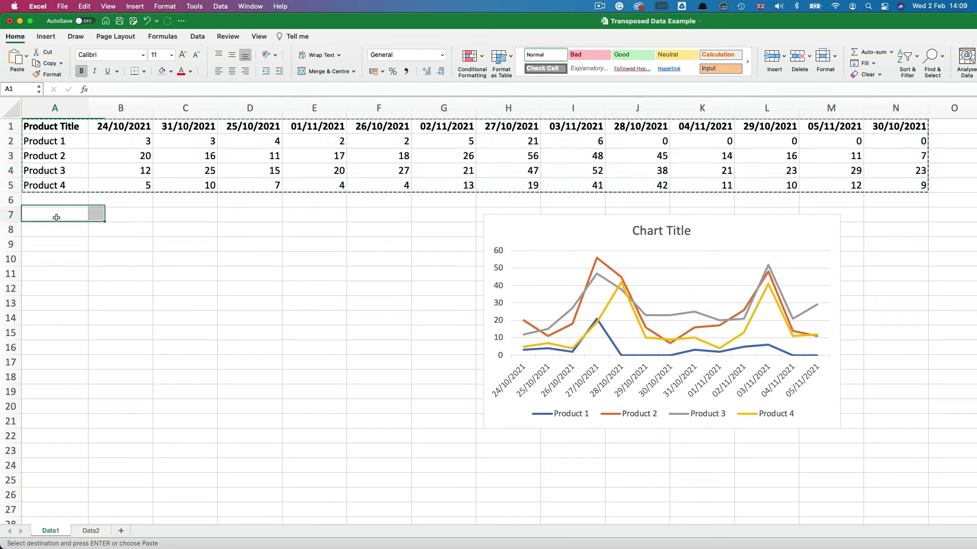
click(83, 6)
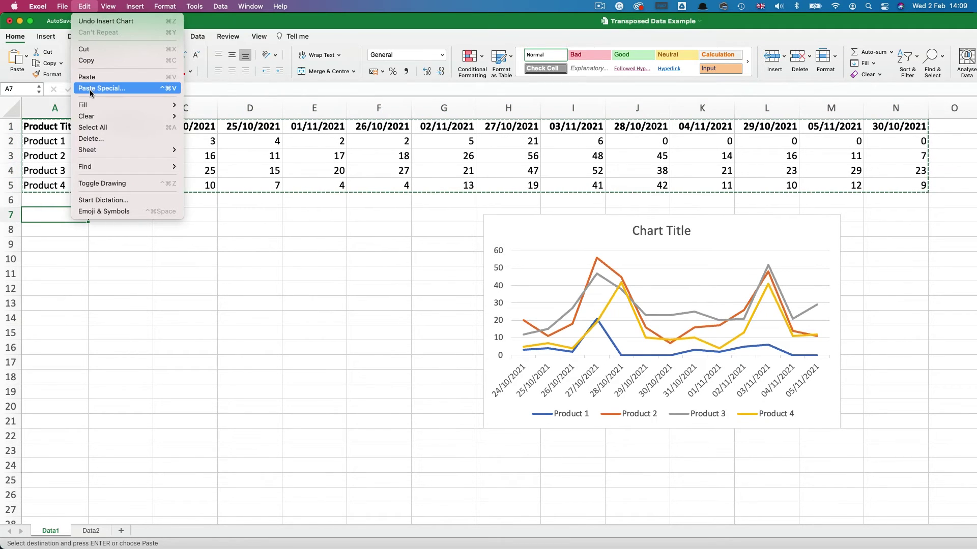
click(90, 89)
click(465, 455)
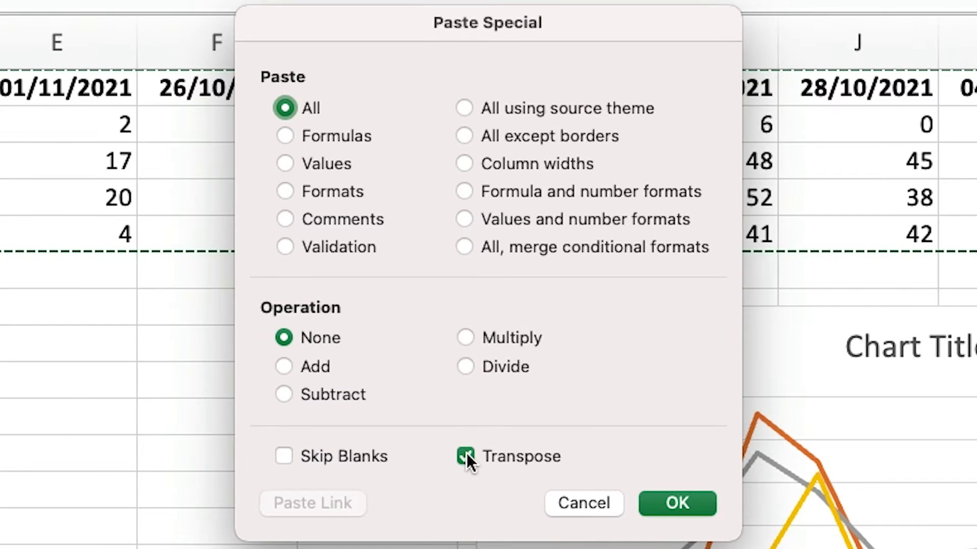
click(680, 503)
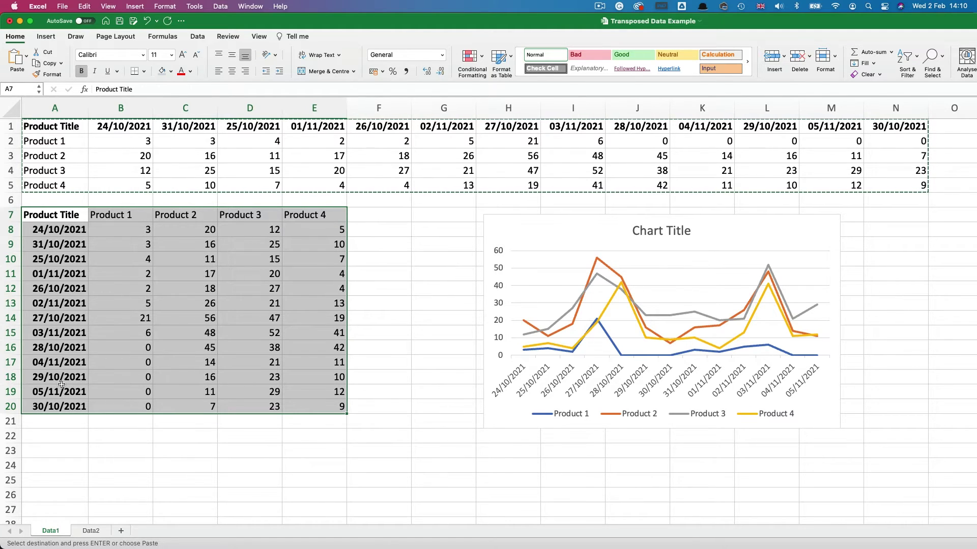
Step: Change the transposed table's first header in A7 to Date
click(56, 215)
text(Date)
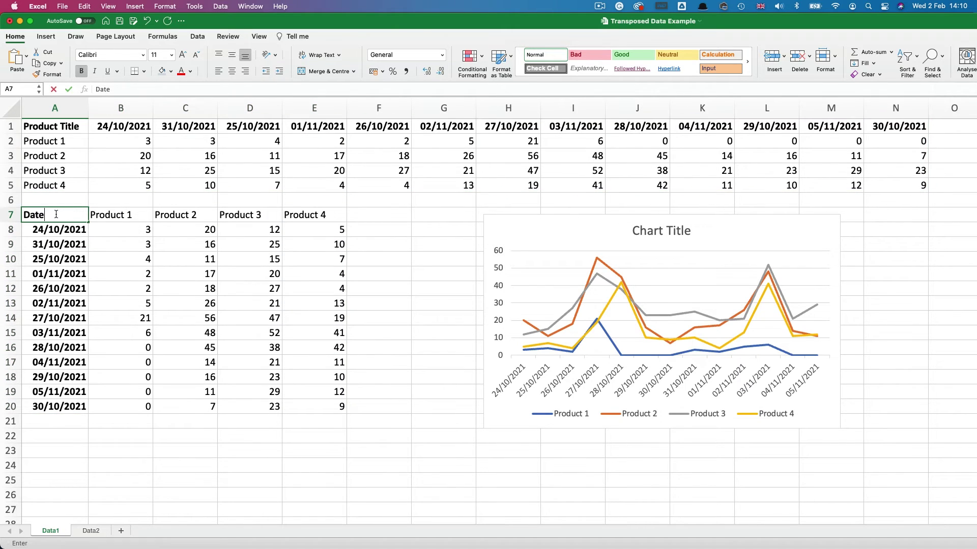
key(Return)
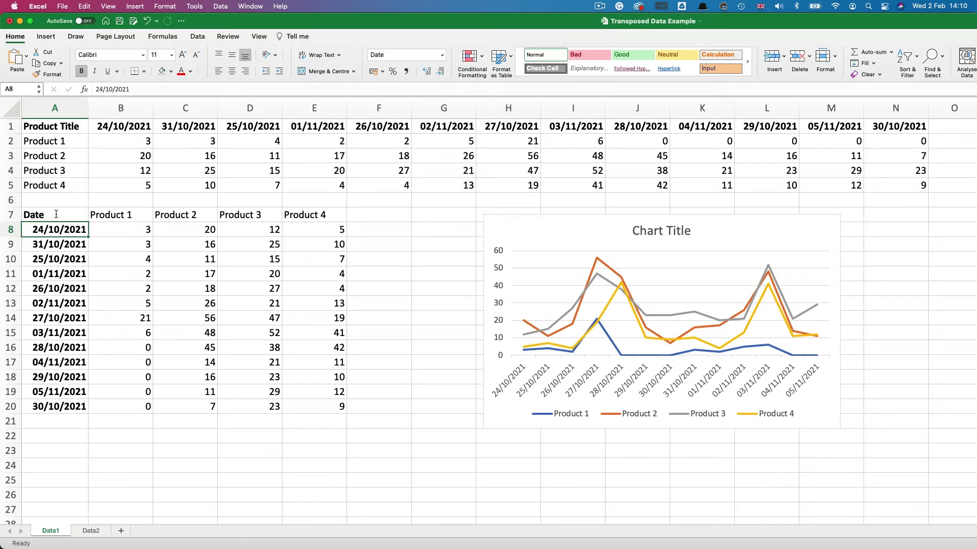
Step: Insert the recommended line chart from the transposed table A7:E20 and shift it slightly left of the first chart
mouse_move(56, 215)
mouse_down()
mouse_move(145, 247)
mouse_move(331, 406)
mouse_up()
click(46, 36)
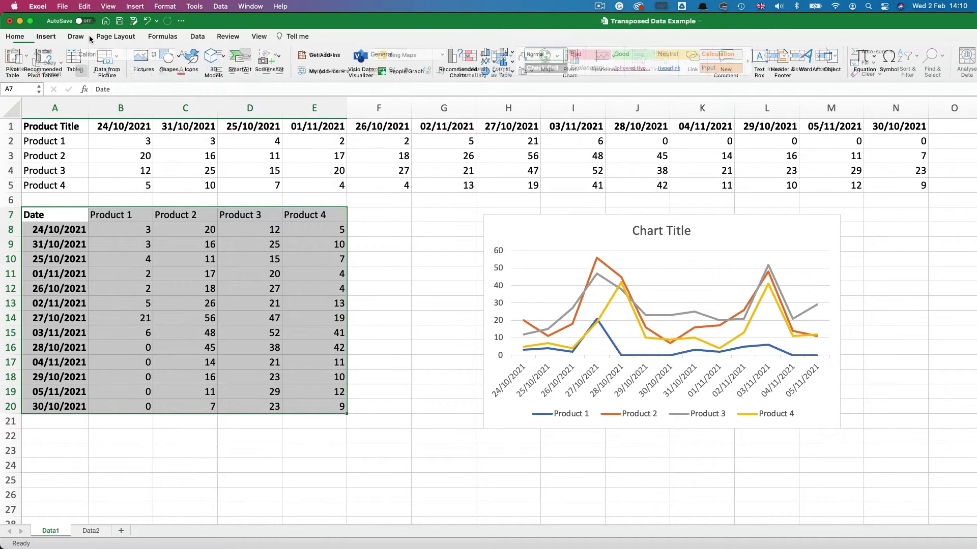
click(459, 57)
click(468, 94)
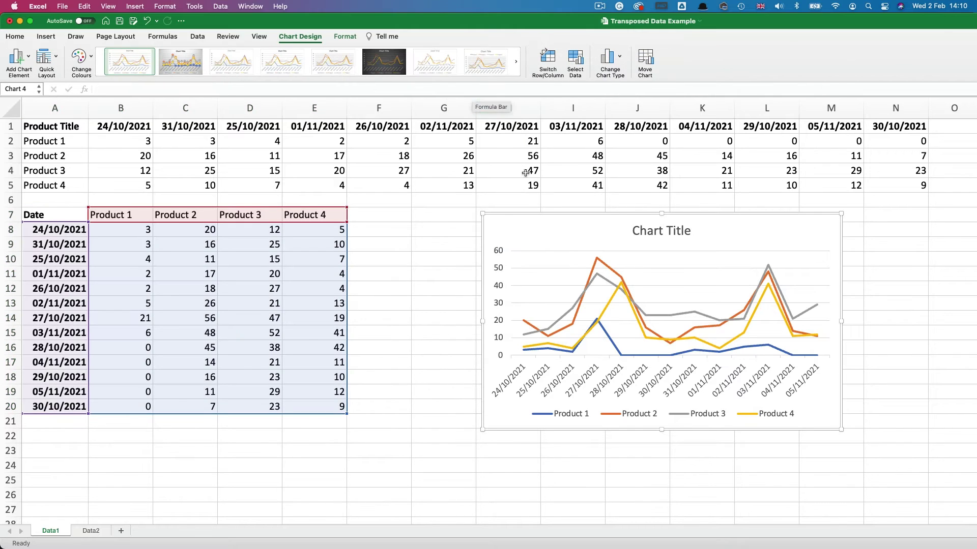
drag(578, 246, 531, 248)
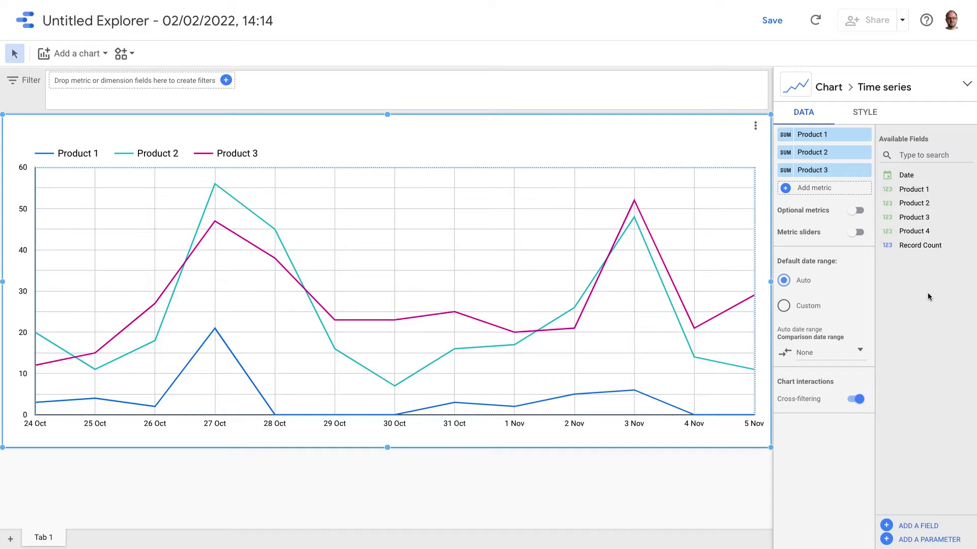
Step: Switch to the Data Studio explorer and add Product 4 as a metric to the time series chart
drag(914, 231, 842, 190)
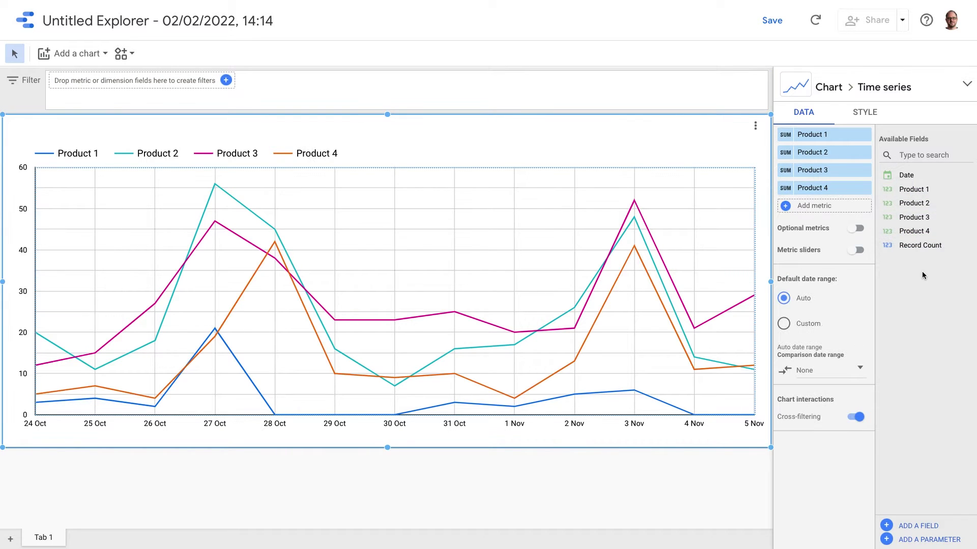
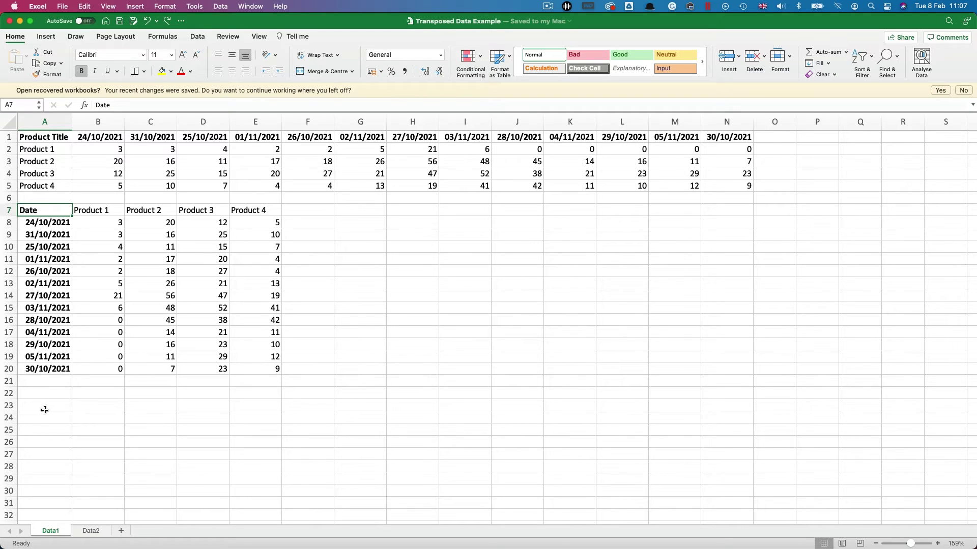
Step: Copy the Date and Product 1 columns A7:B20 and paste them below the transposed table, starting at A22
scroll(45, 410, up, 1)
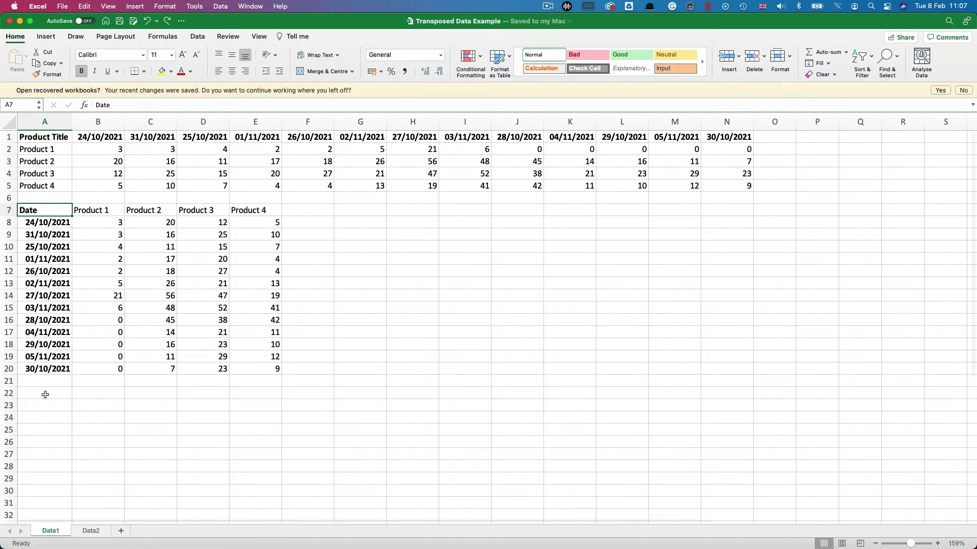
drag(56, 211, 108, 366)
key(super+c)
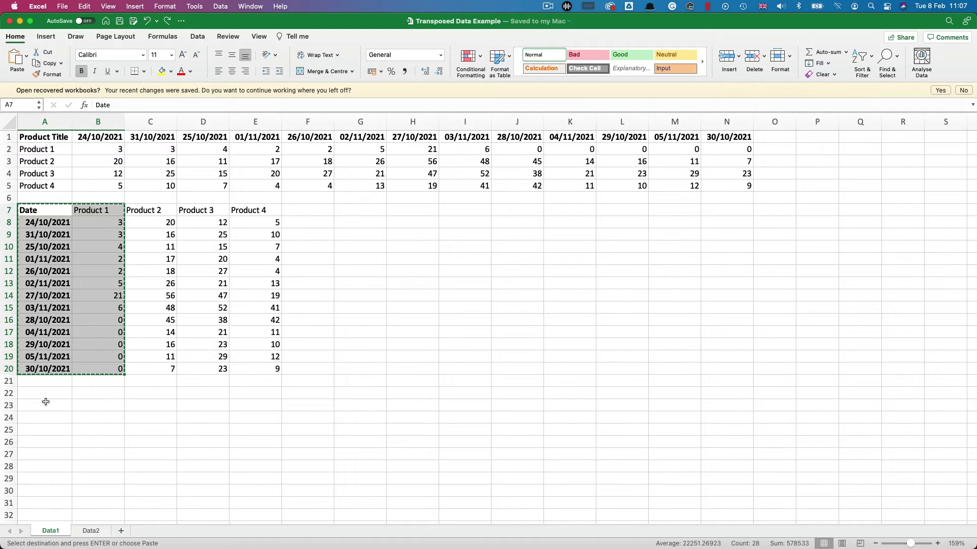
click(45, 393)
key(super+v)
scroll(144, 379, down, 2)
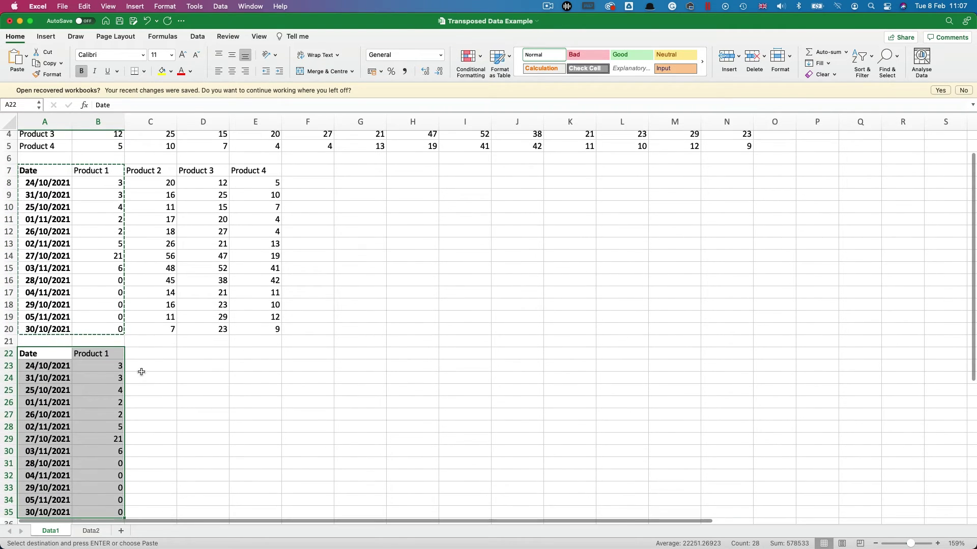
Step: Copy the Date and Product 2 columns, A7:A20 and C7:C20, and paste them under the Product 1 block at A36
drag(36, 168, 41, 330)
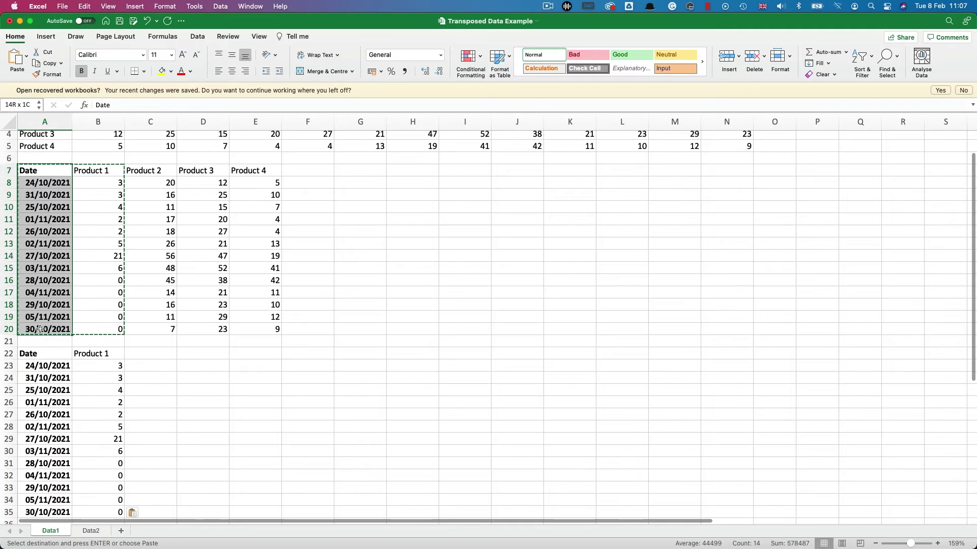
drag(151, 171, 155, 329)
scroll(155, 330, down, 5)
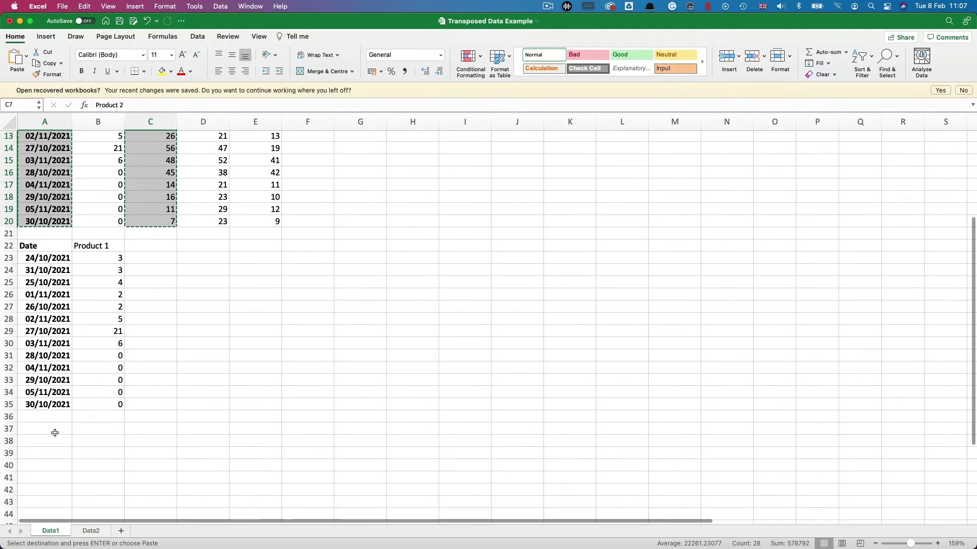
click(43, 414)
key(super+v)
Step: Copy the Date and Product 3 columns, A7:A20 and D7:D20, and paste them under the Product 2 block at A50
scroll(59, 415, up, 6)
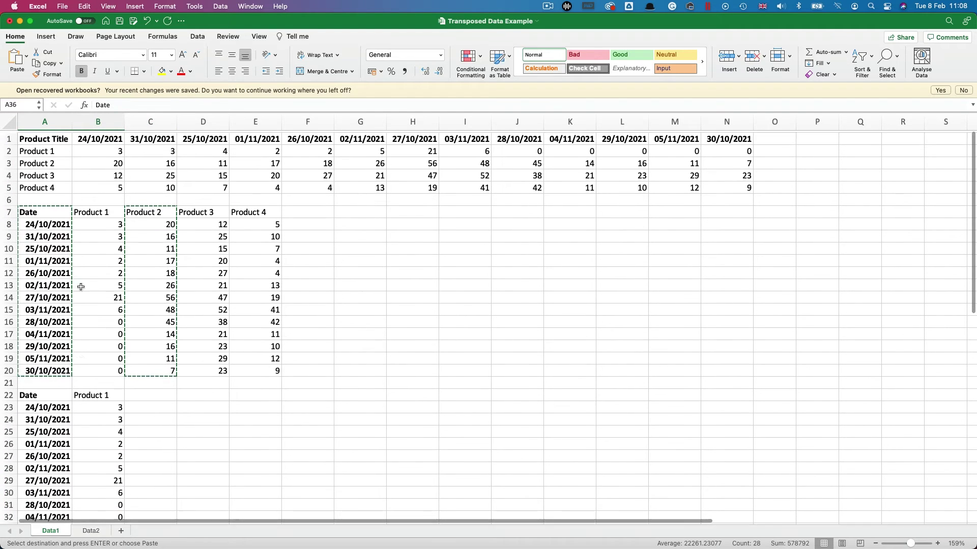
drag(56, 210, 59, 369)
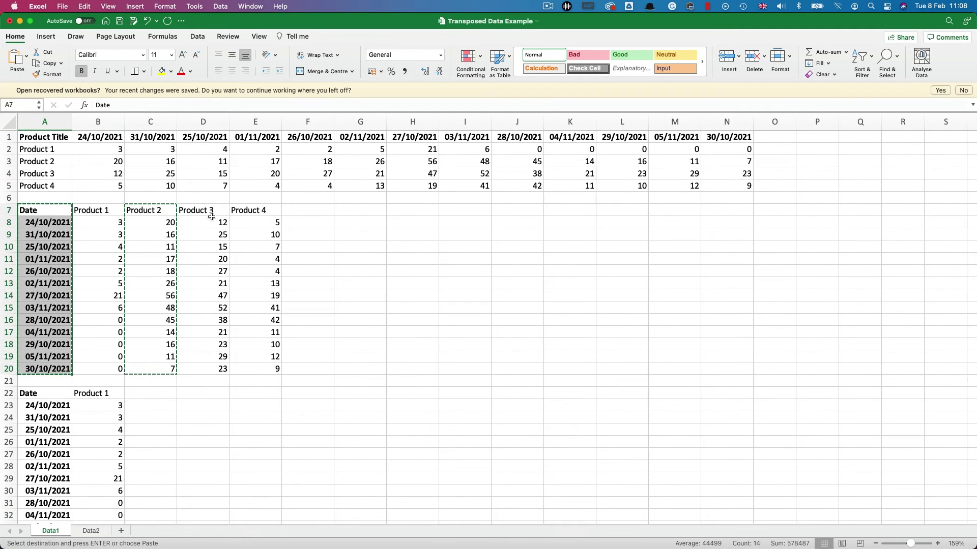
drag(210, 212, 211, 366)
key(super+c)
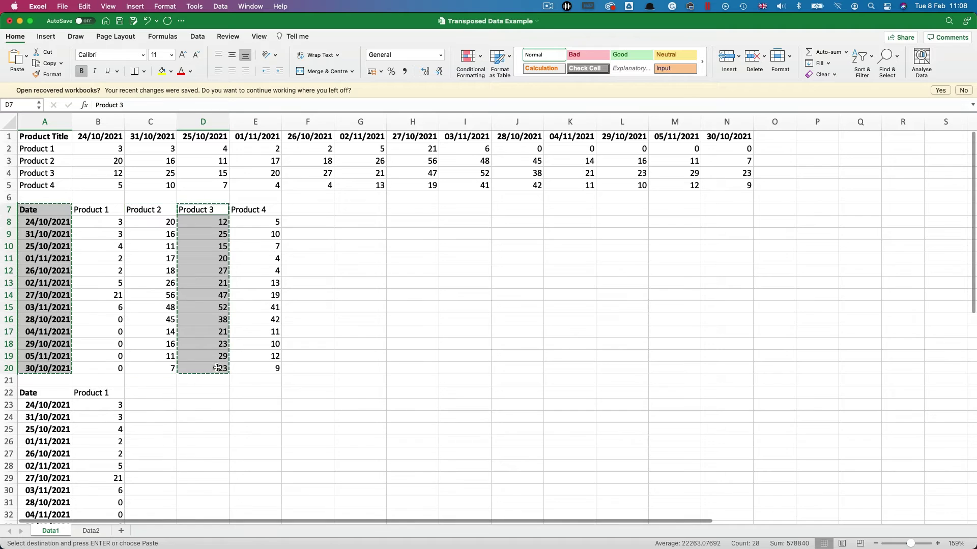
scroll(216, 366, down, 12)
click(39, 428)
Step: Copy the Date and Product 4 columns, A7:A20 and E7:E20, and paste them under the Product 3 block at A64
scroll(39, 429, up, 10)
drag(44, 138, 44, 297)
drag(249, 138, 250, 297)
key(super+c)
scroll(261, 307, down, 12)
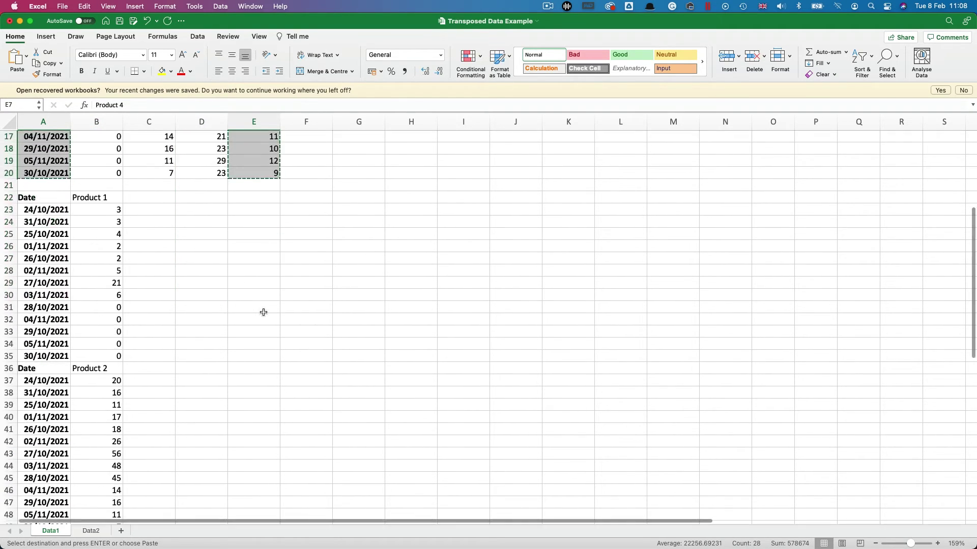
click(48, 400)
key(super+v)
Step: Change the stacked table's second header in B22 to Score
scroll(161, 389, up, 12)
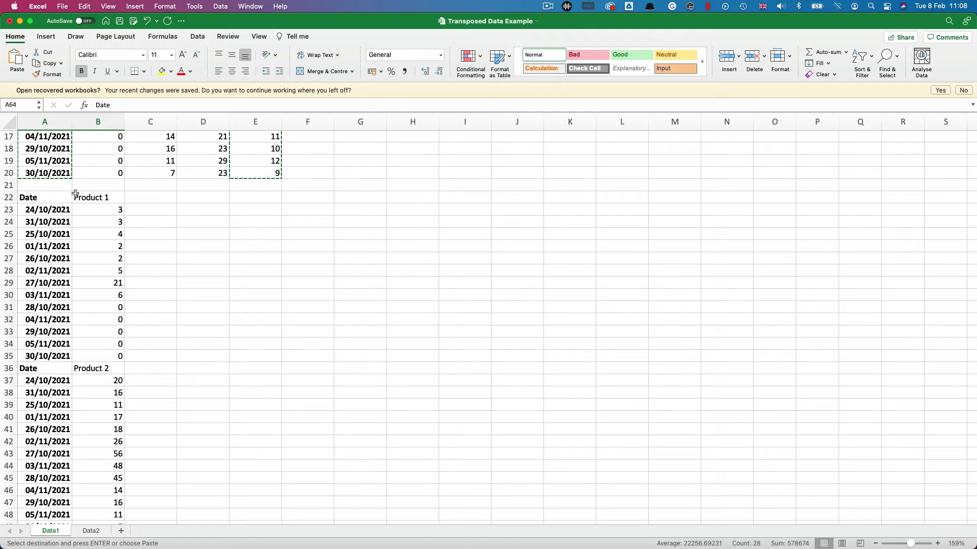
click(96, 196)
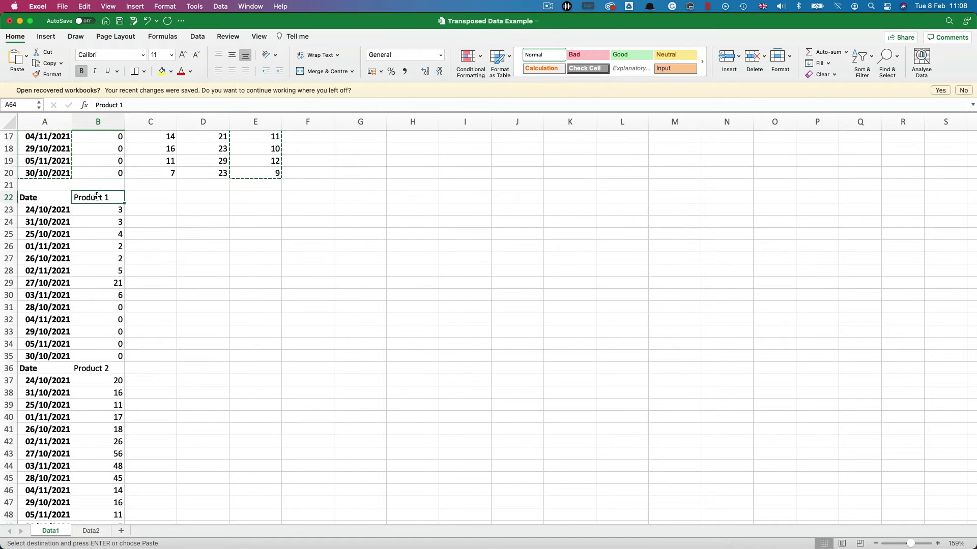
text(Score)
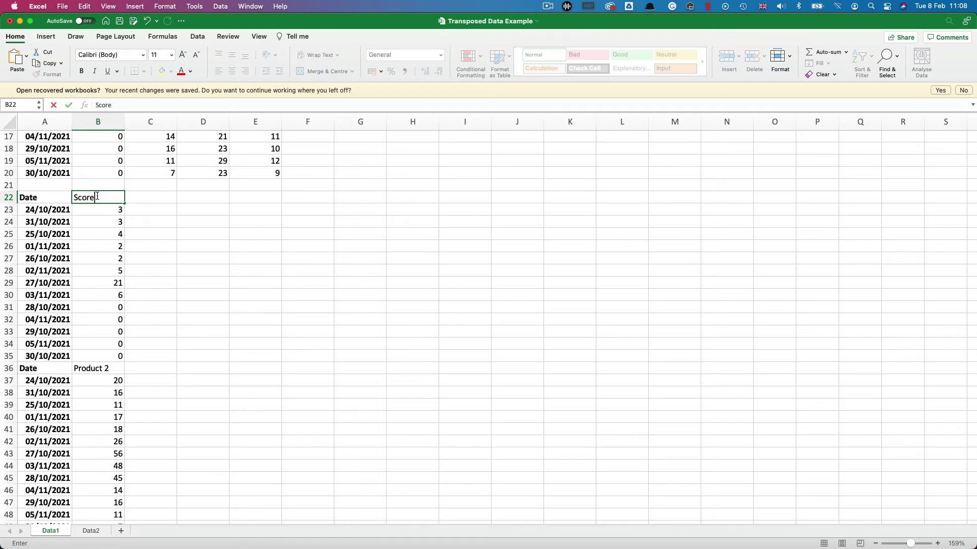
scroll(153, 195, down, 2)
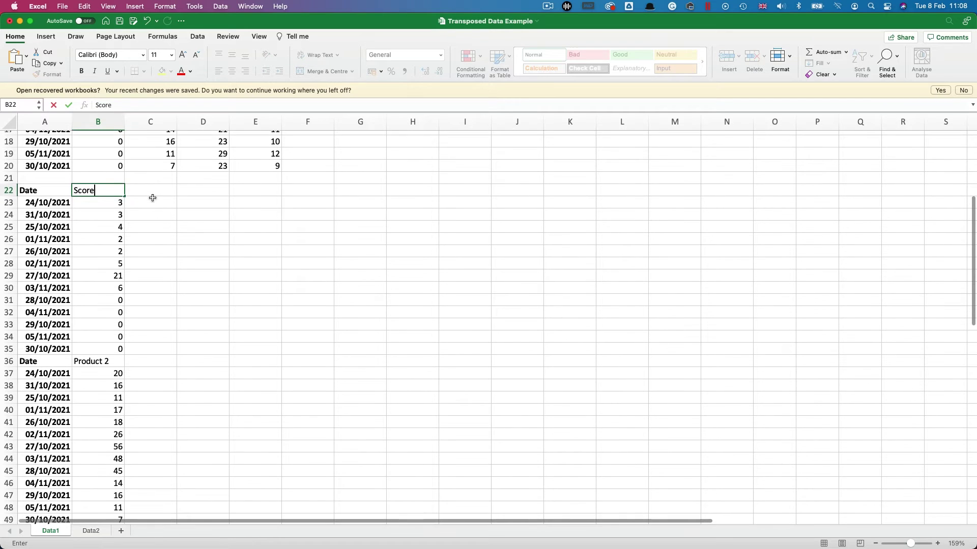
scroll(153, 197, down, 3)
click(153, 197)
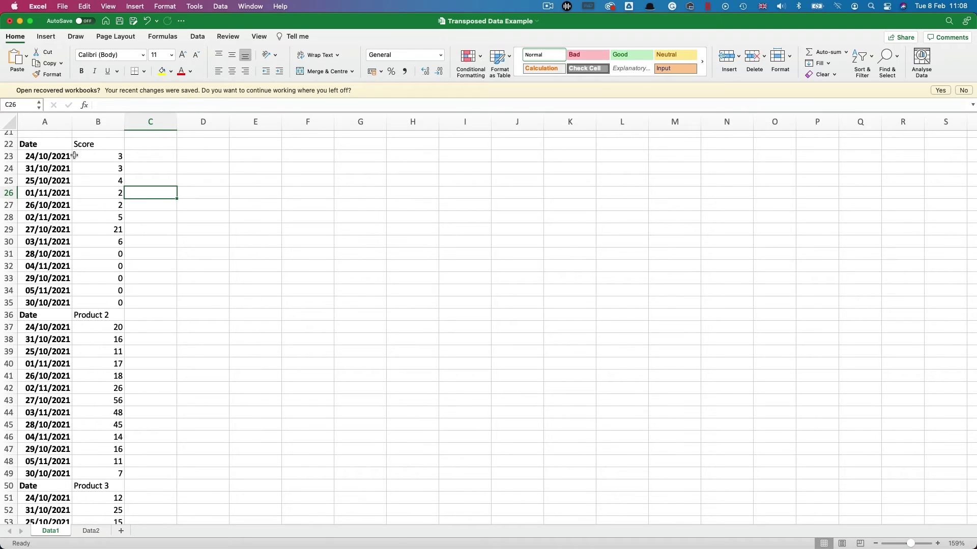
Step: Add a third column header, Product, in C22 of the stacked table
drag(114, 155, 117, 217)
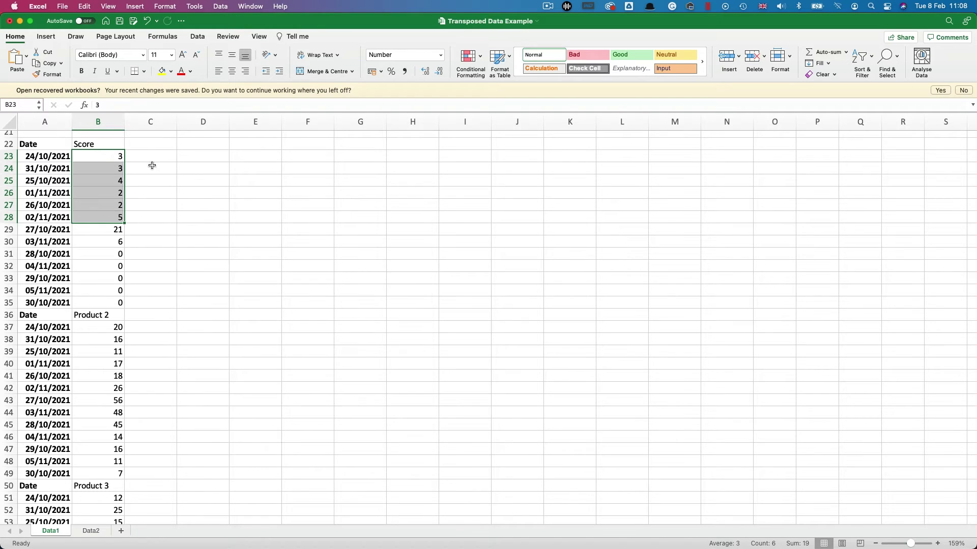
click(154, 144)
text(Product)
key(Return)
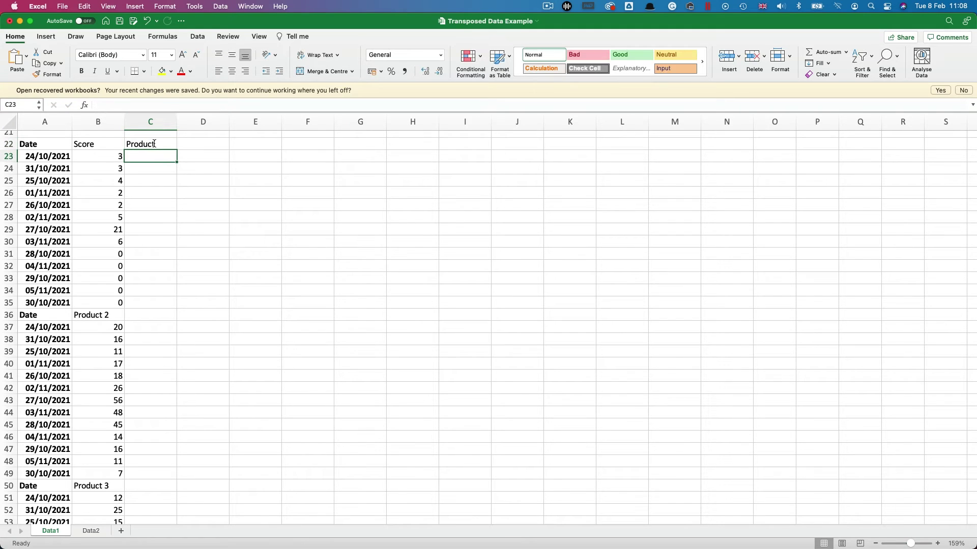
Step: Enter Product 1 in C23 and copy it down through C35 for the first block of dates
text(Prod)
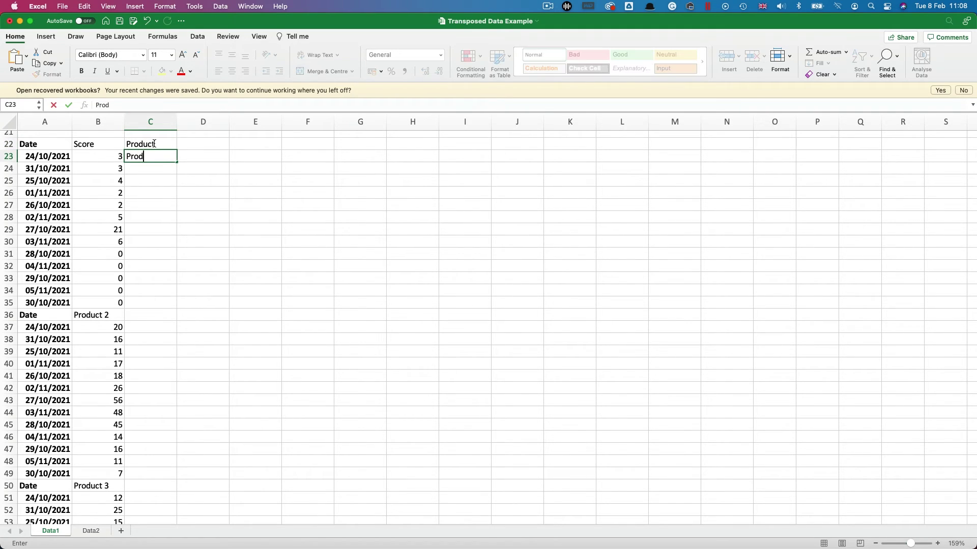
text(uct 1)
key(Return)
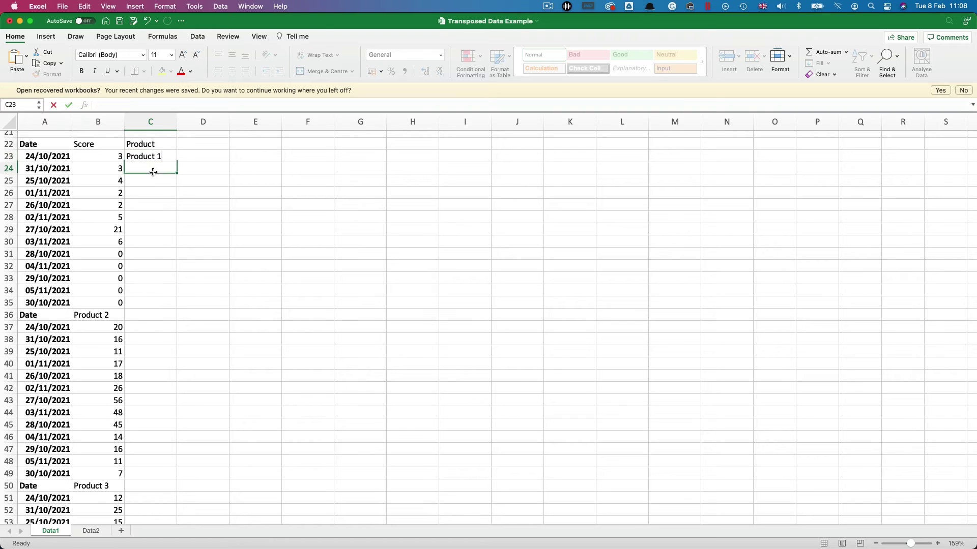
click(156, 156)
key(super+c)
drag(151, 169, 150, 302)
key(super+v)
Step: Copy the Product 2 label from B36 into C37:C49 of the Product column
click(114, 314)
key(super+c)
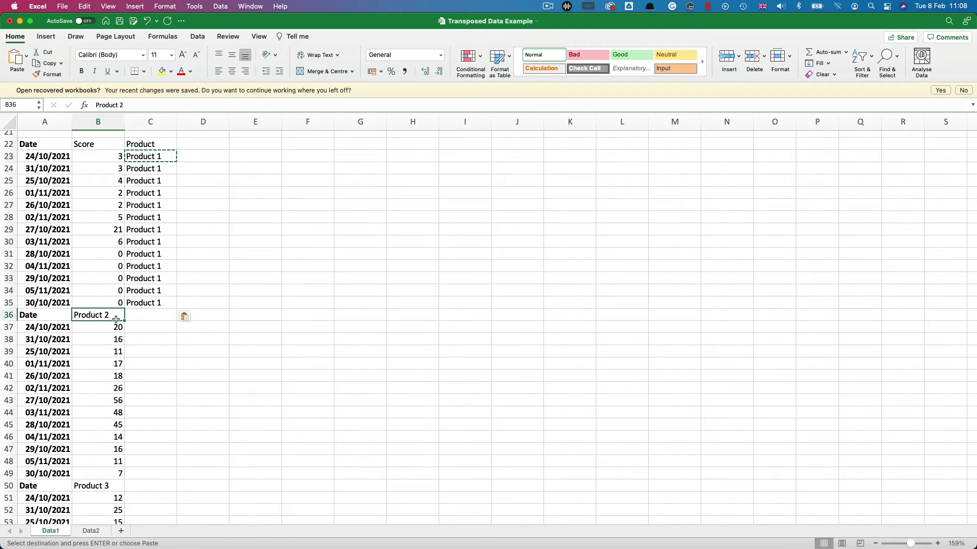
click(168, 327)
drag(159, 461, 159, 473)
key(super+v)
Step: Copy the Product 3 label from B50 into C51:C63 of the Product column
scroll(159, 461, down, 10)
click(98, 186)
key(super+c)
drag(151, 198, 150, 344)
key(super+v)
Step: Copy the Product 4 label from B64 into C65:C77 of the Product column
scroll(127, 305, down, 5)
click(102, 247)
key(super+c)
drag(151, 258, 154, 406)
key(super+v)
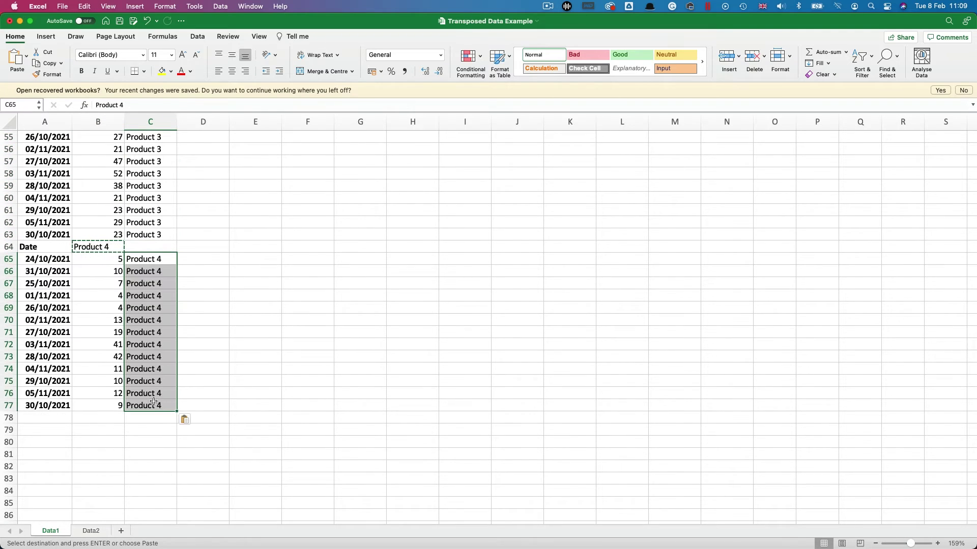
Step: Delete the repeated header rows 36, 50 and 64 together from the stacked table
scroll(154, 401, up, 1)
scroll(154, 401, up, 13)
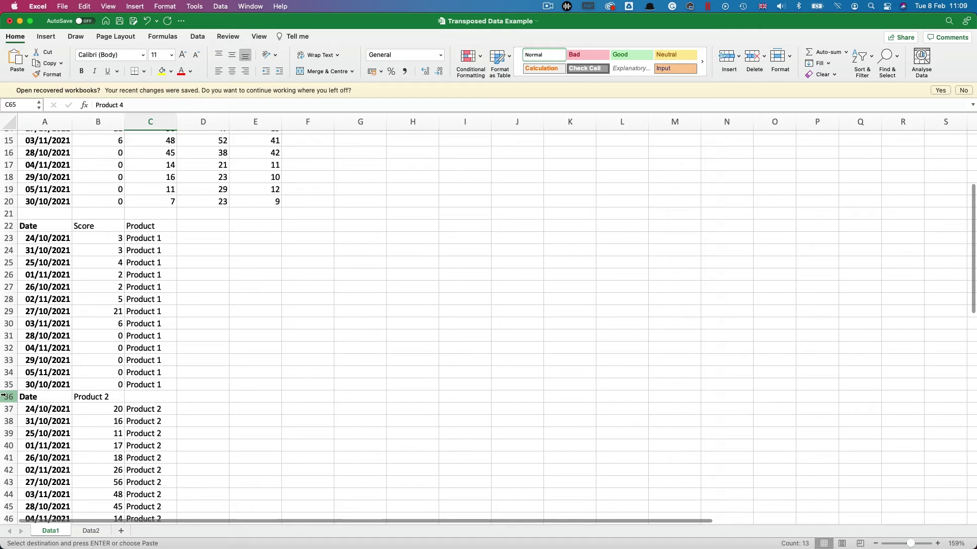
click(7, 397)
scroll(19, 384, down, 6)
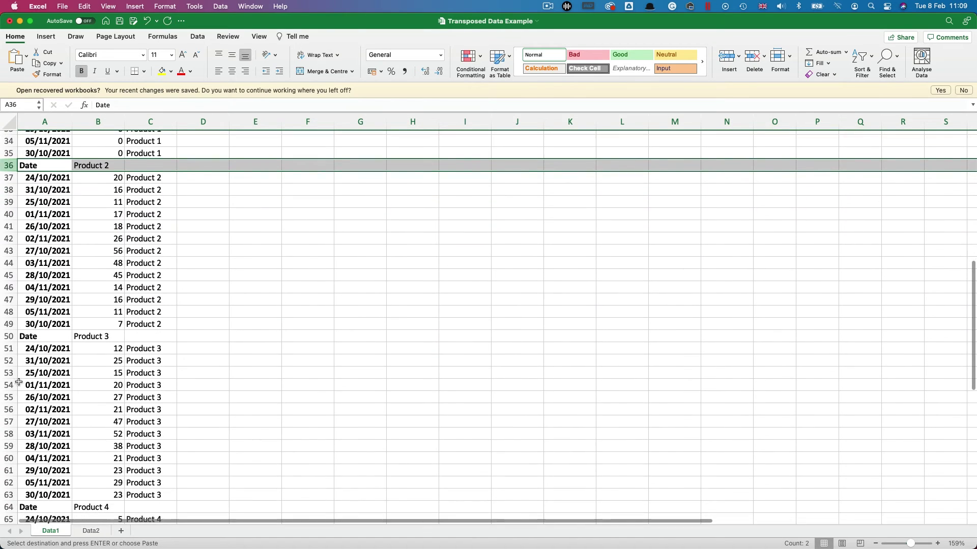
super+click(9, 337)
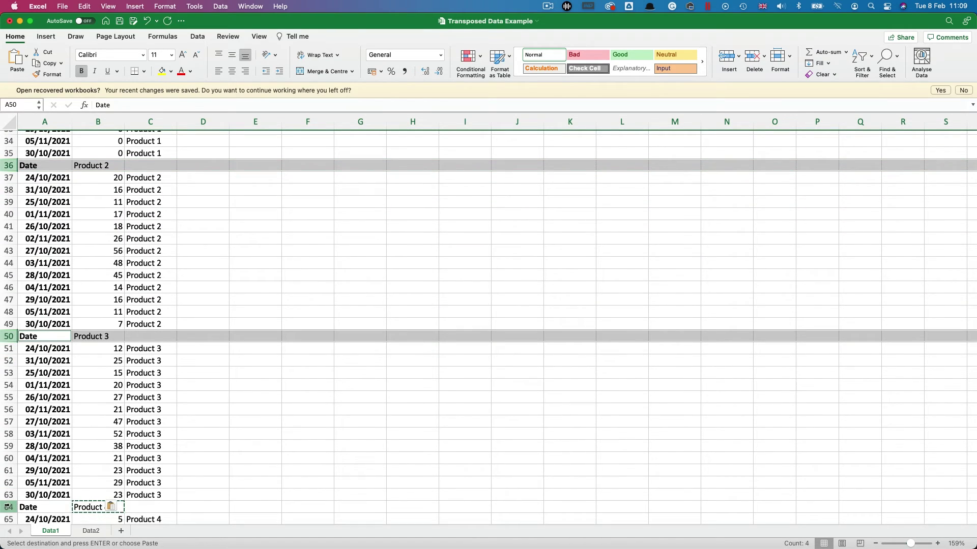
super+click(8, 507)
right_click(7, 507)
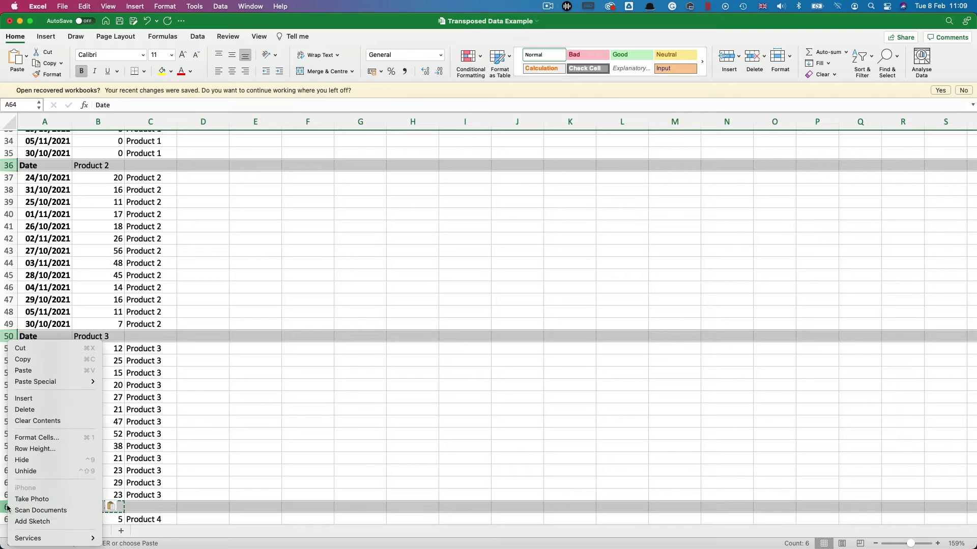
click(25, 414)
scroll(81, 389, up, 3)
scroll(81, 389, up, 5)
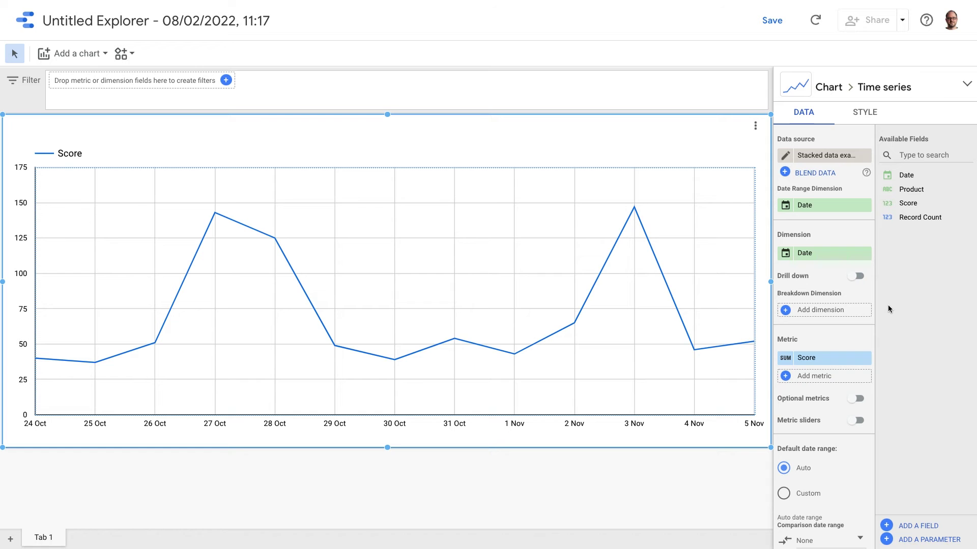
Step: Switch to the Data Studio explorer with the stacked data and set Product as the time series chart's breakdown dimension
drag(904, 190, 817, 311)
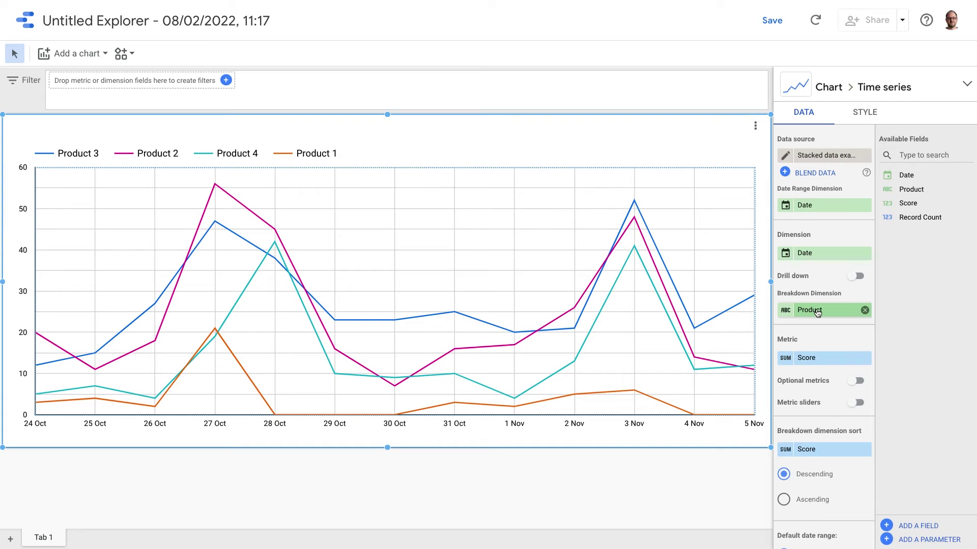